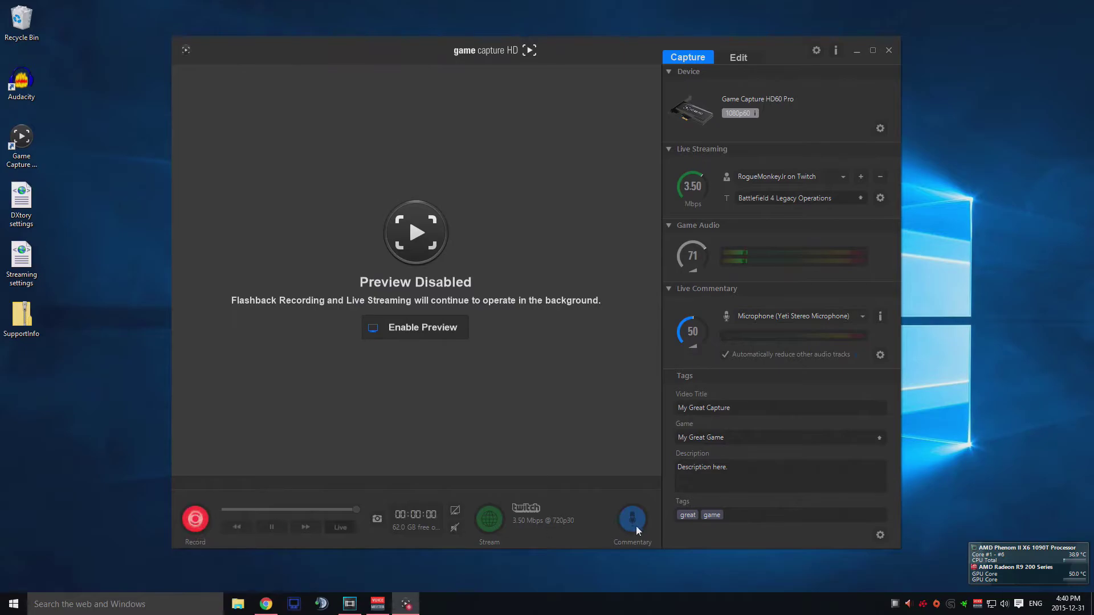
# Turn on live commentary in Game Capture HD and bring up the VoiceMeeter mixer window
pyautogui.click(637, 530)
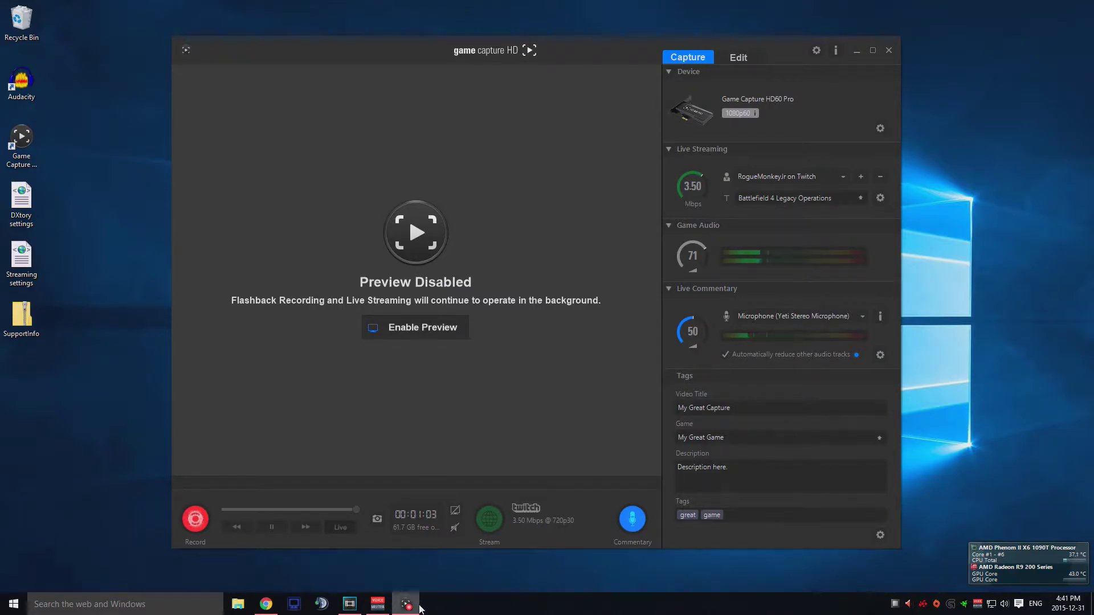
pyautogui.click(378, 604)
pyautogui.moveTo(450, 95); pyautogui.dragTo(471, 110)
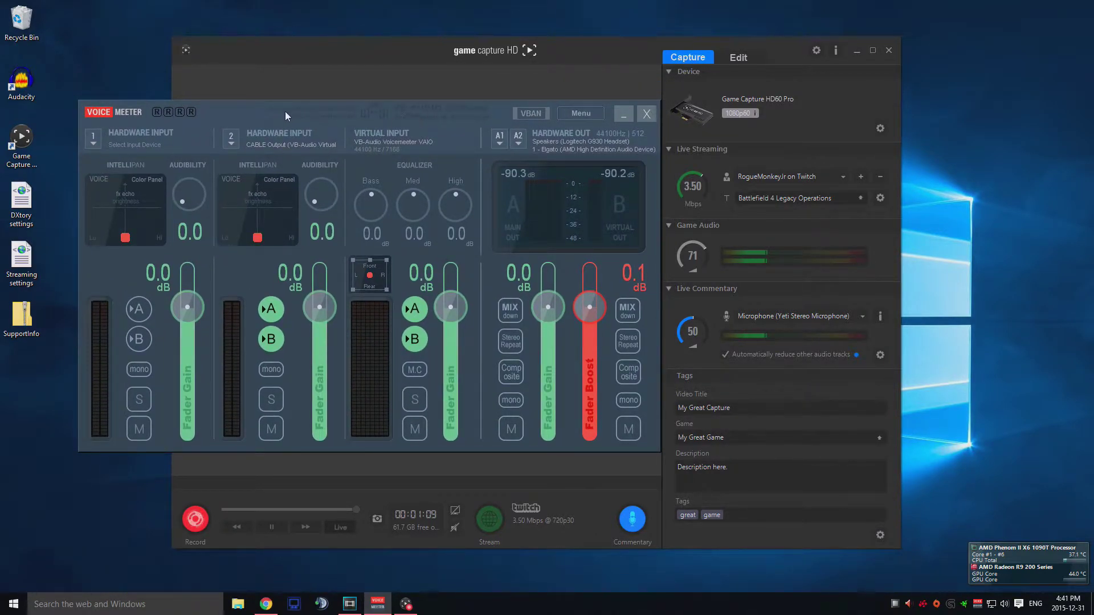
pyautogui.moveTo(498, 105)
pyautogui.mouseDown()
pyautogui.moveTo(470, 89)
pyautogui.moveTo(500, 108)
pyautogui.mouseUp()
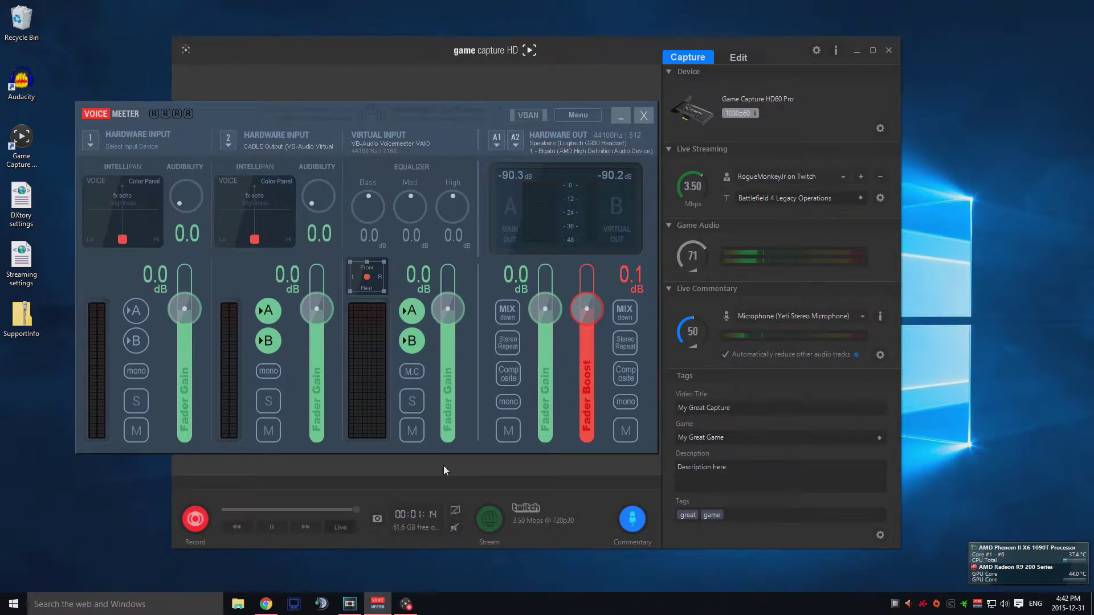
# Switch to Chrome and look through the Voicemeeter page for the ZIP and EXE installer downloads
pyautogui.click(265, 605)
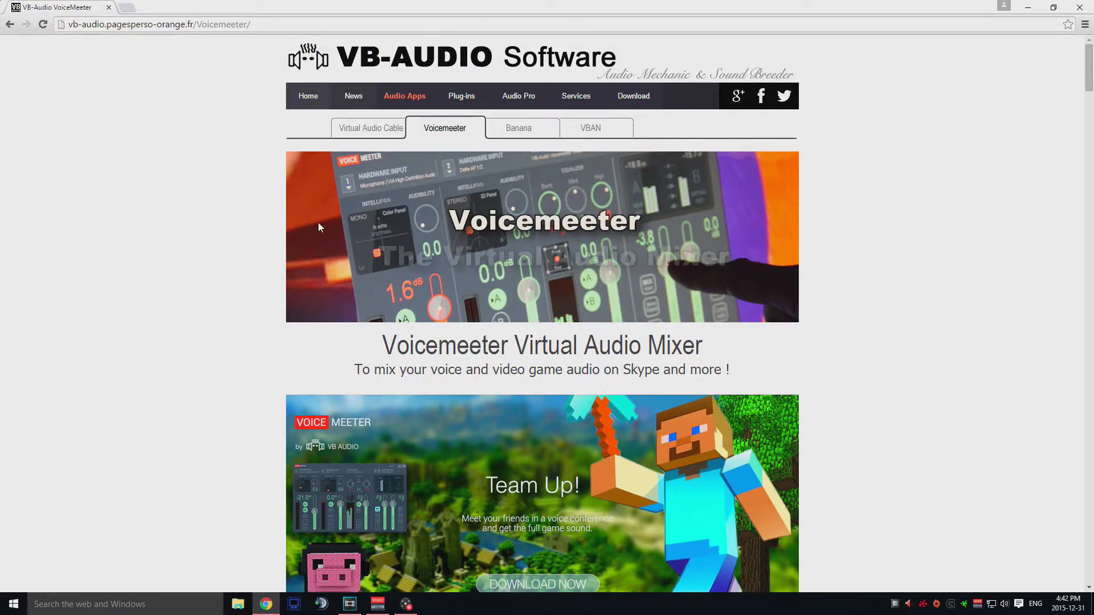
pyautogui.scroll(-20, 268, 235)
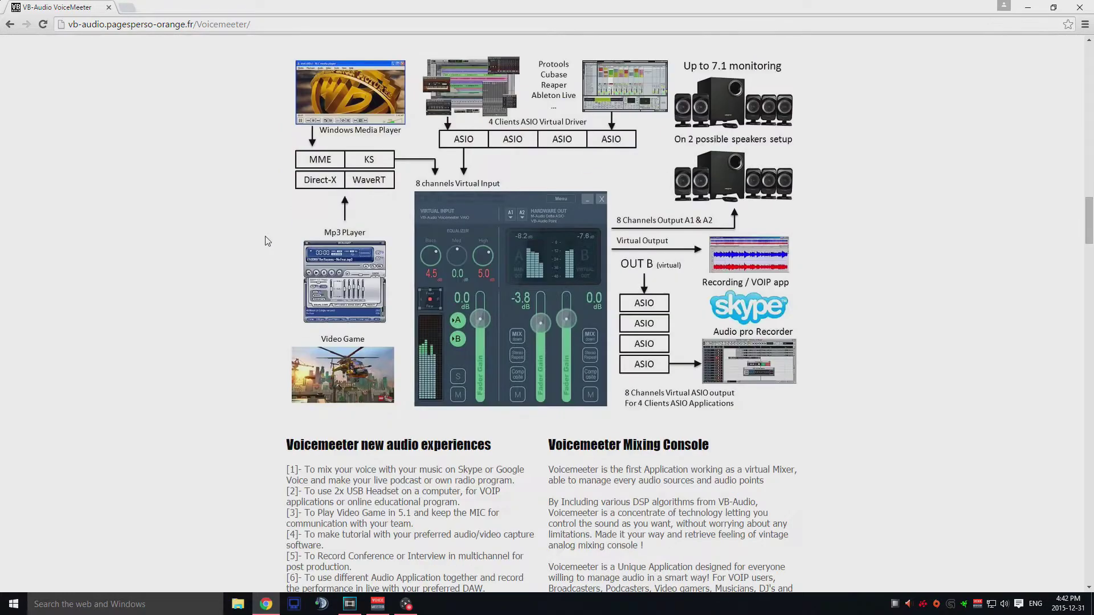
pyautogui.scroll(-20, 265, 240)
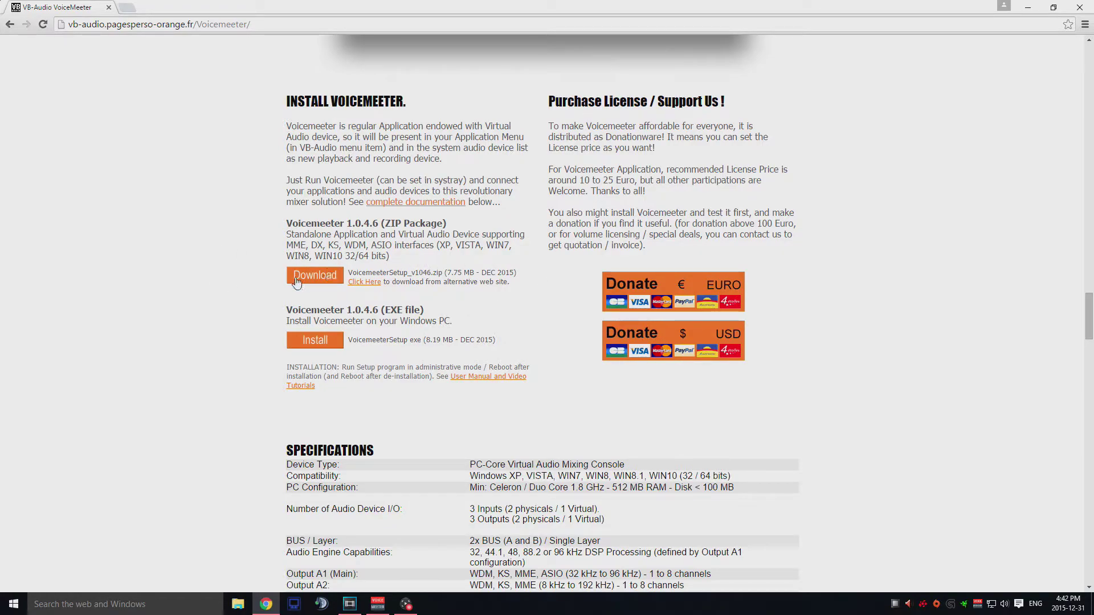
pyautogui.scroll(9, 235, 275)
pyautogui.scroll(15, 236, 275)
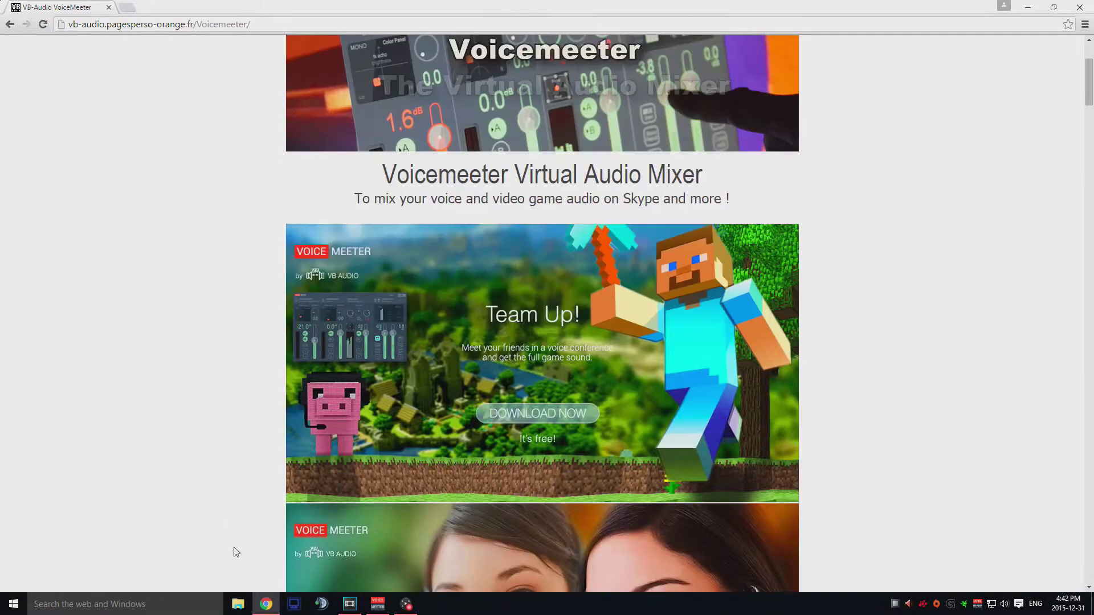
# Open the VB-Audio site's Virtual Audio Cable page and locate the VB-CABLE driver download
pyautogui.click(377, 604)
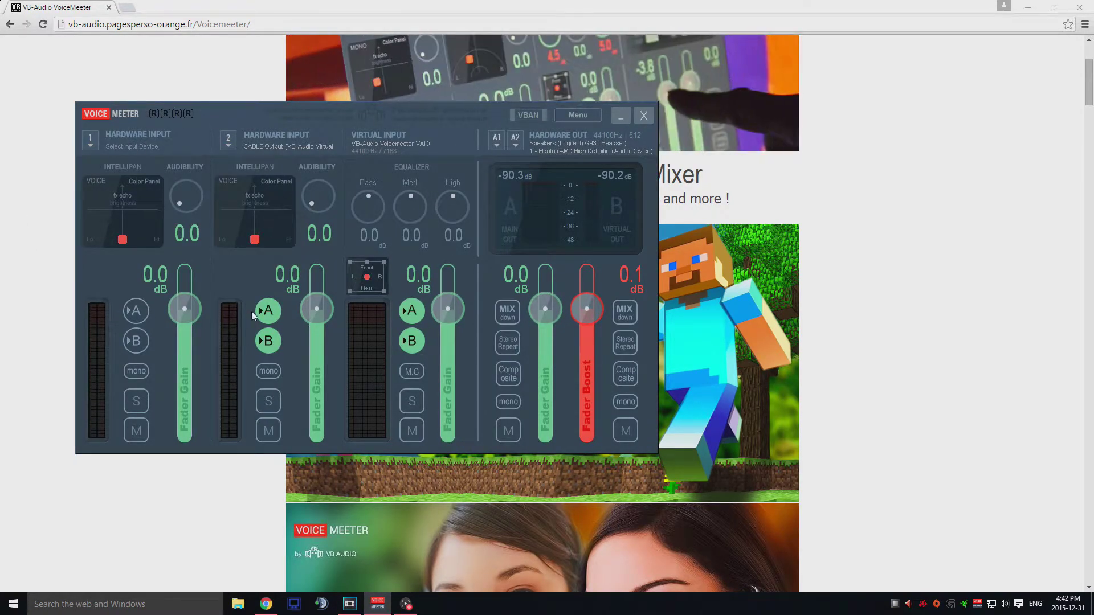
pyautogui.click(173, 77)
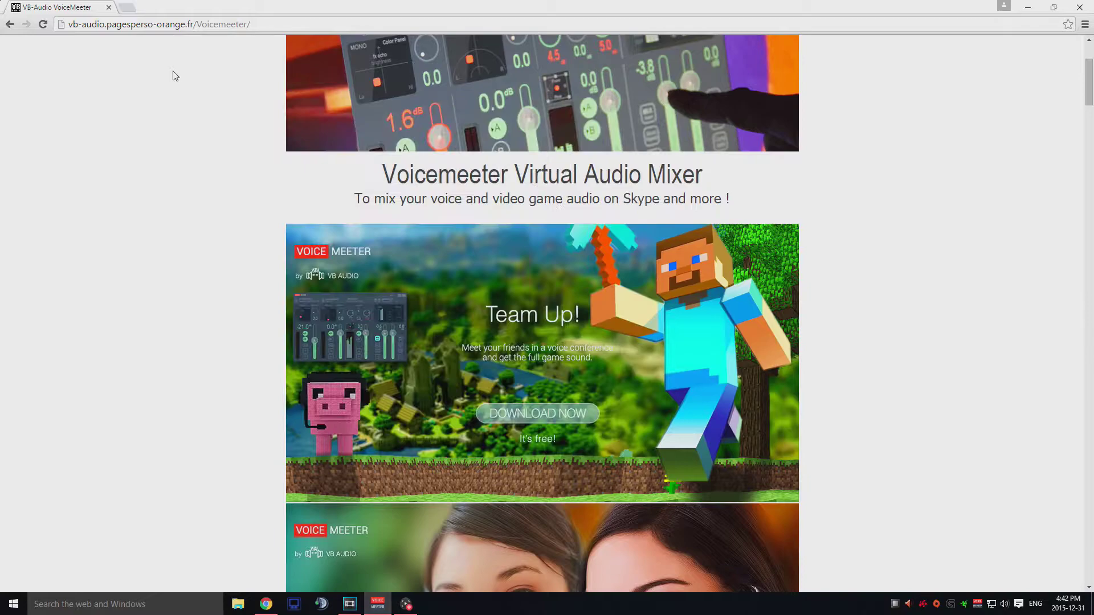
pyautogui.scroll(3, 239, 369)
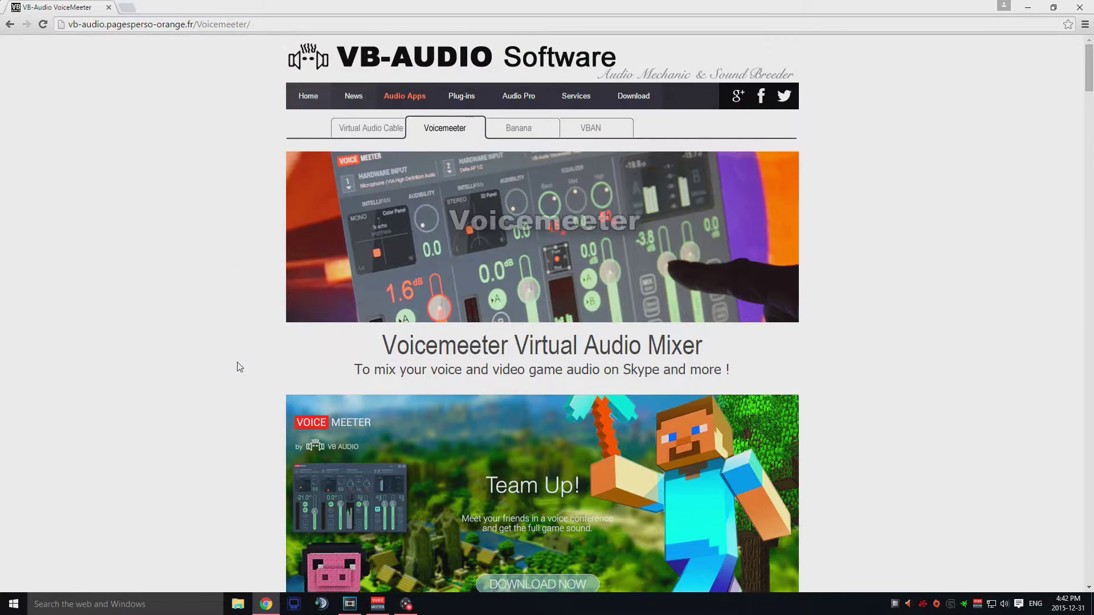
pyautogui.click(392, 126)
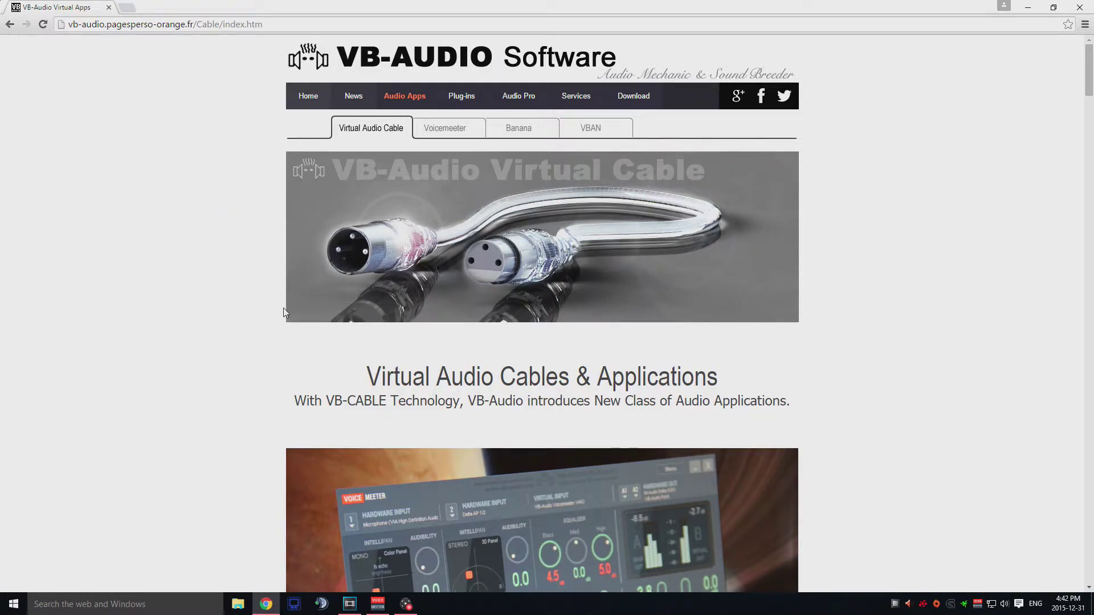
pyautogui.scroll(-20, 285, 312)
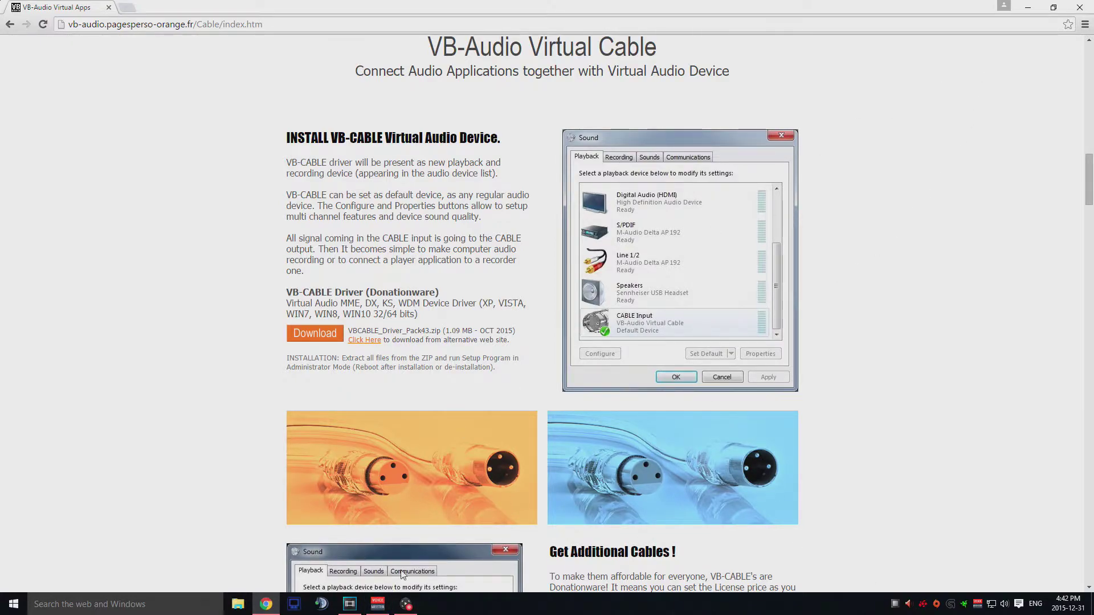
# Return to VoiceMeeter with the browser minimized and examine the device choices for Hardware Input 2
pyautogui.click(378, 604)
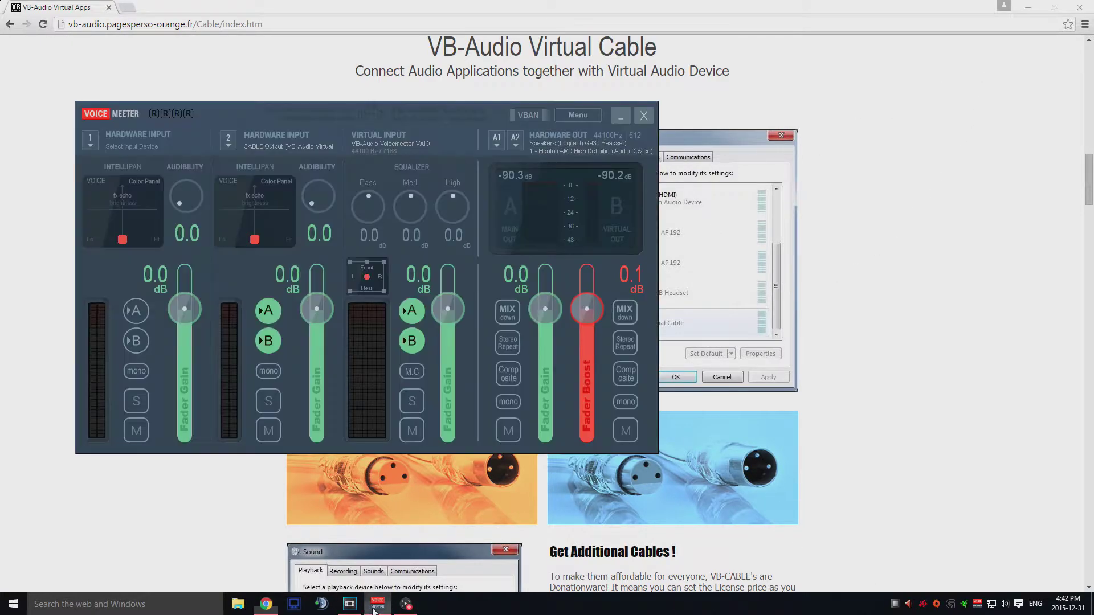
pyautogui.click(1025, 7)
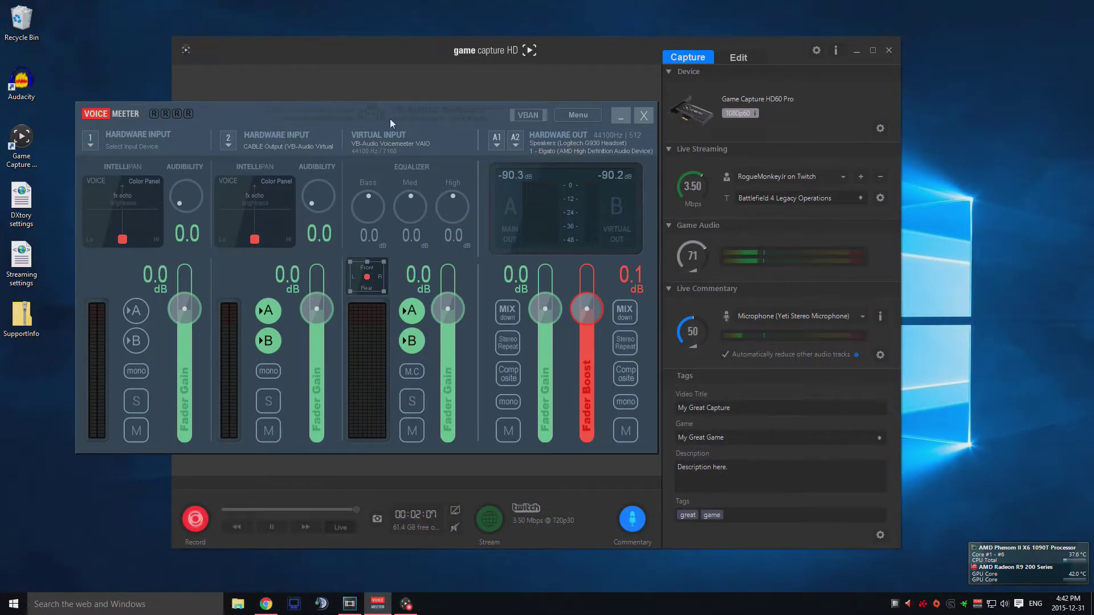
pyautogui.moveTo(498, 112); pyautogui.dragTo(648, 97)
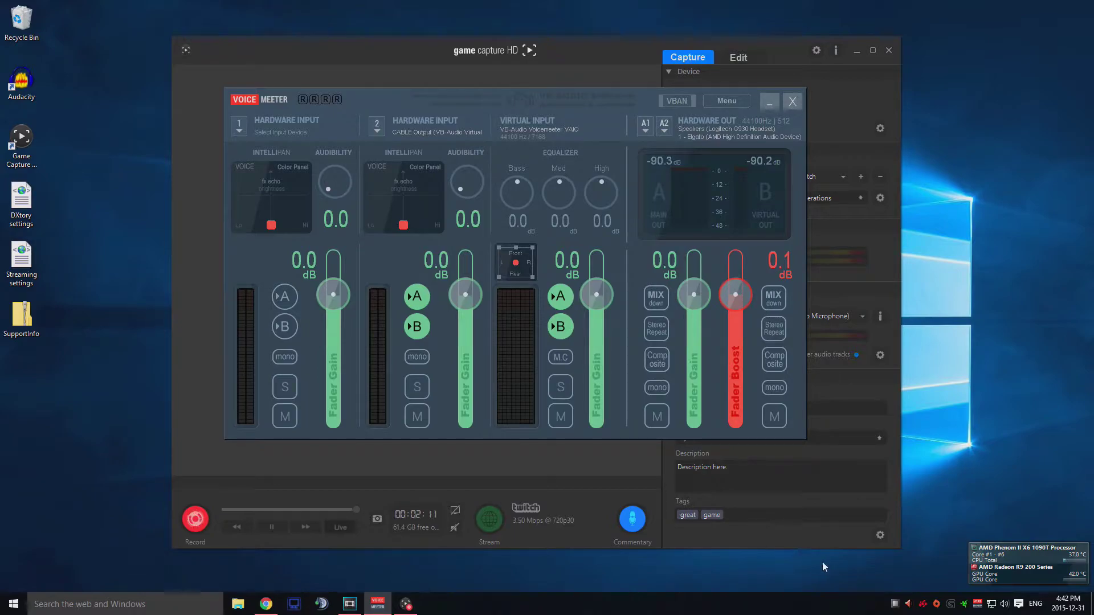
pyautogui.click(374, 132)
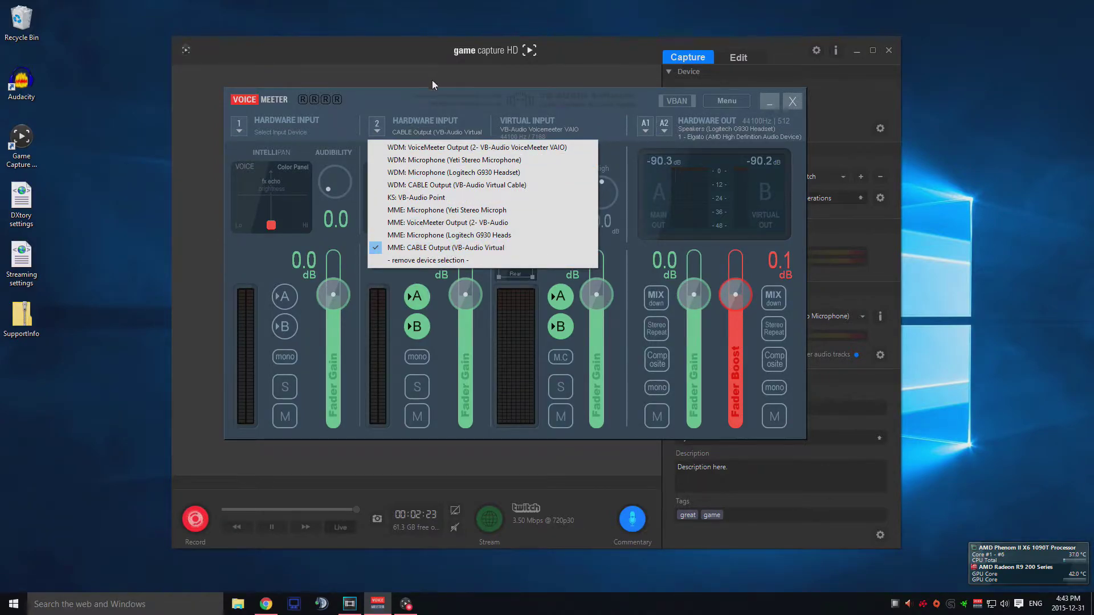
pyautogui.click(439, 102)
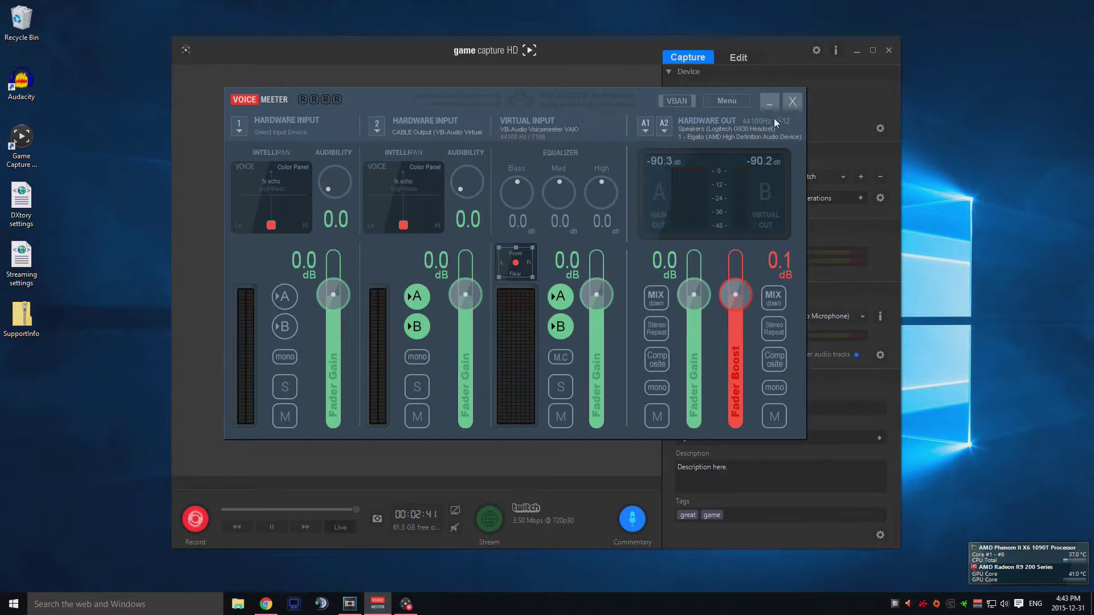
# Review the A1 output devices and choose WDM: 1 - Elgato (AMD High Definition Audio Device) for output A2
pyautogui.click(649, 124)
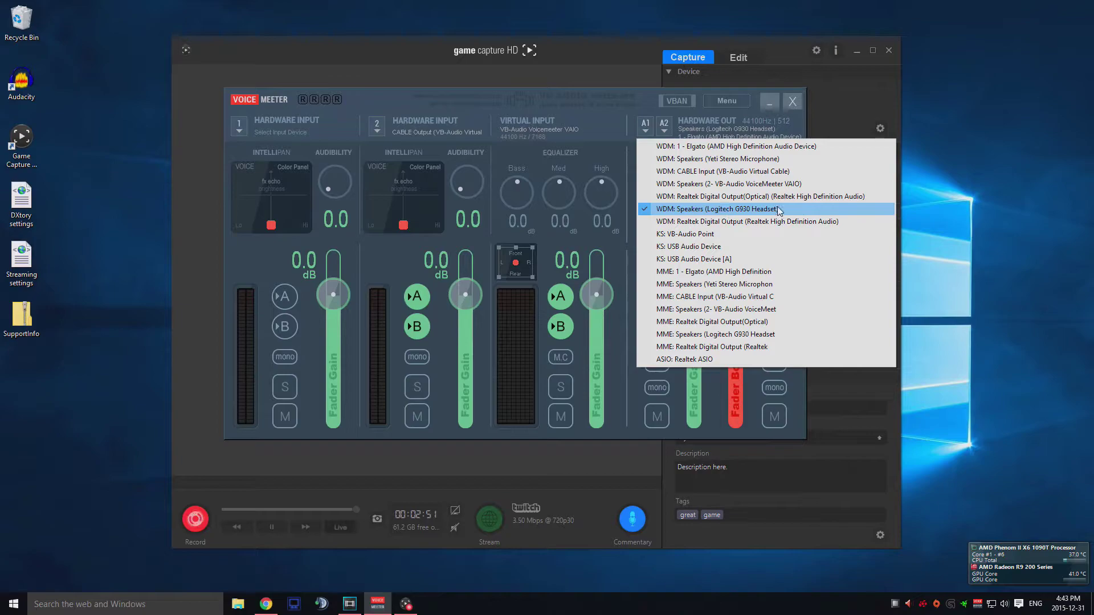
pyautogui.click(644, 98)
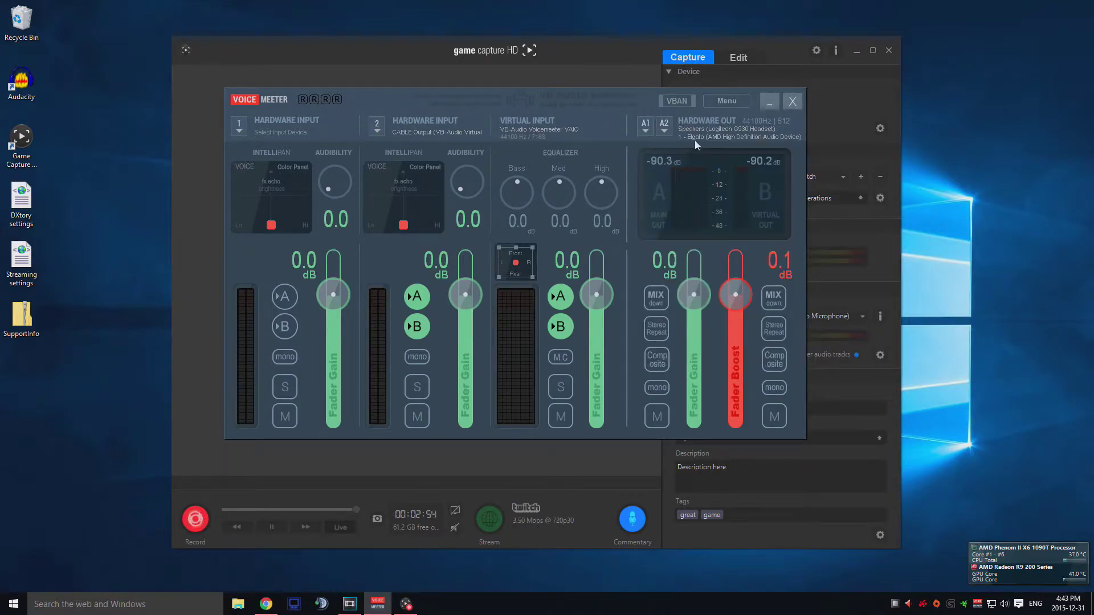
pyautogui.click(665, 131)
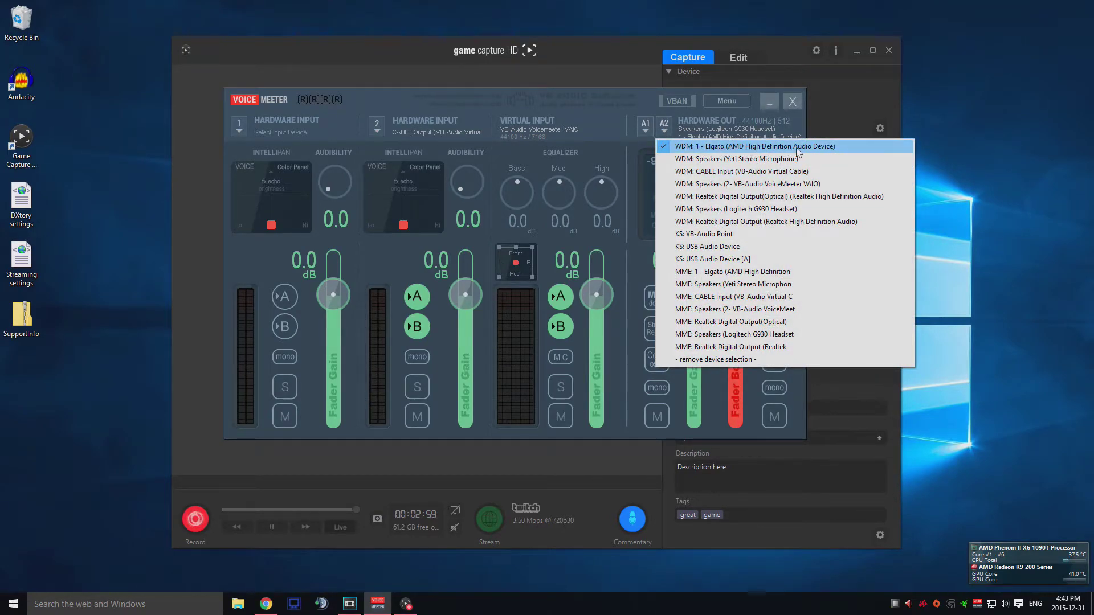
pyautogui.click(750, 146)
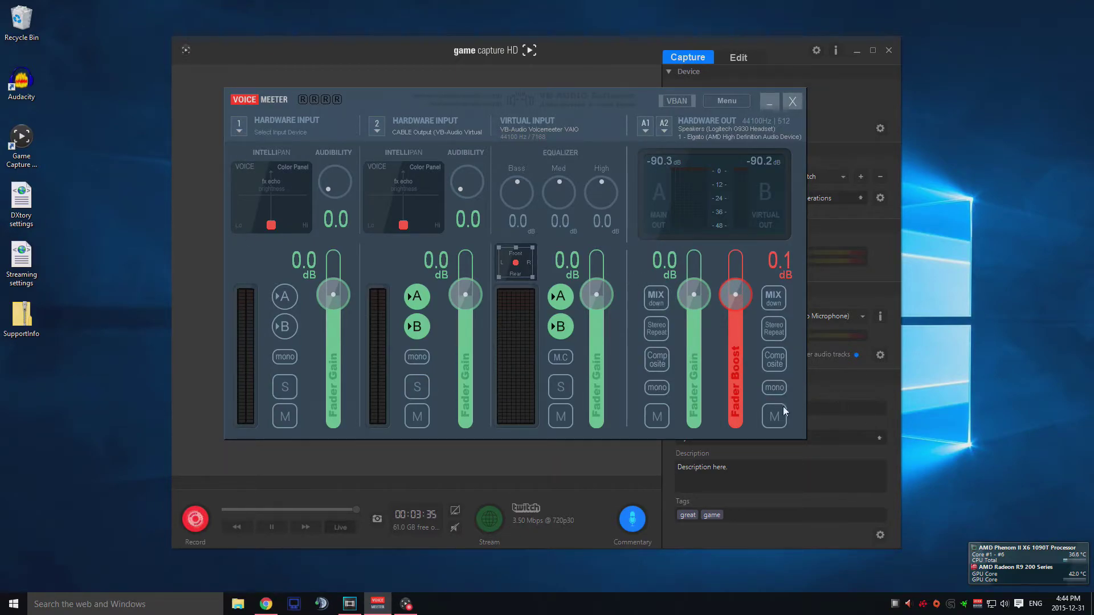
# Open the Windows playback devices and select VoiceMeeter Input to check its default status
pyautogui.rightClick(1004, 604)
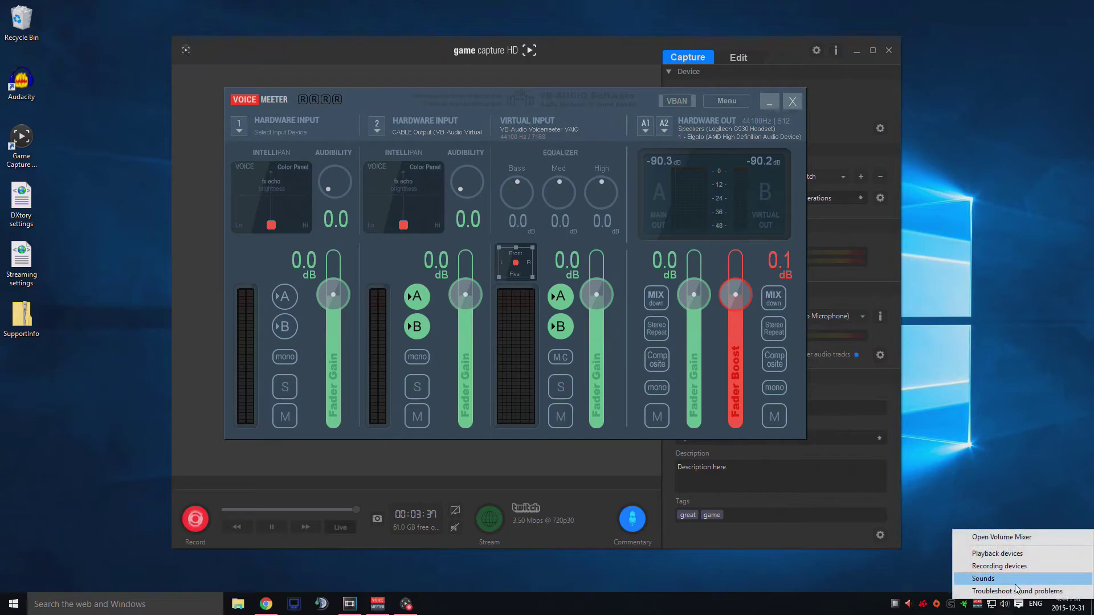
pyautogui.click(1002, 554)
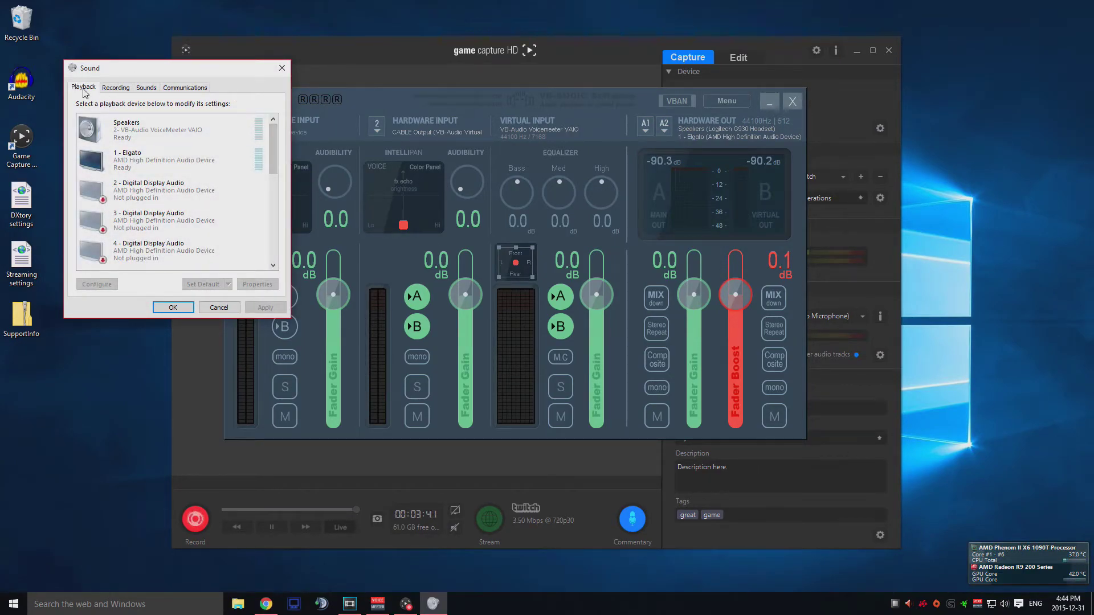
pyautogui.scroll(-3, 276, 135)
pyautogui.click(161, 228)
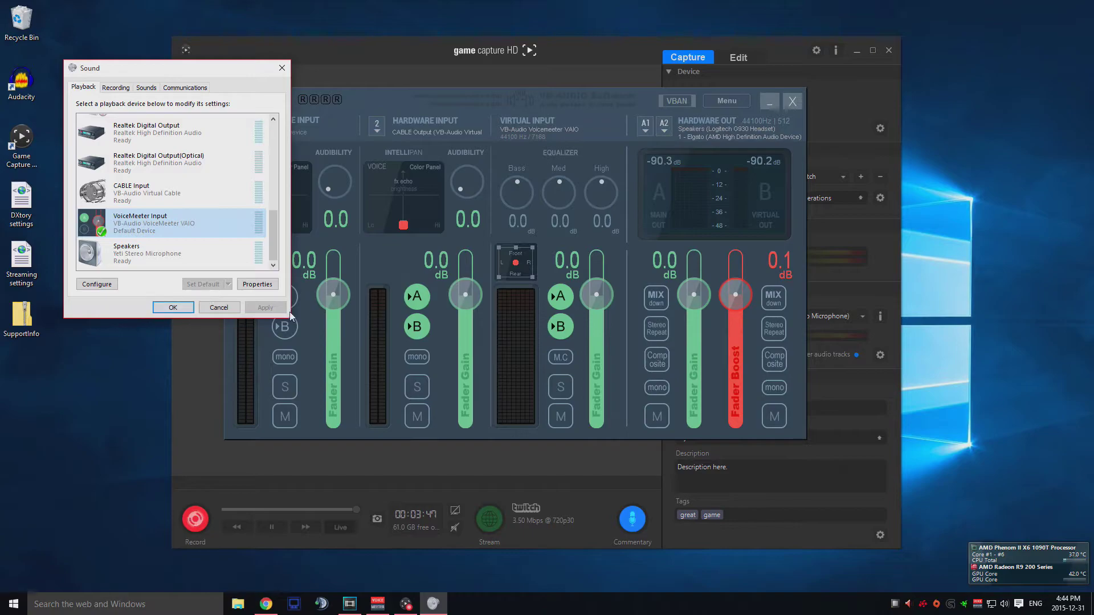
# Check which recording device is the Windows default, and close the Sound dialog
pyautogui.click(116, 87)
pyautogui.scroll(-2, 176, 195)
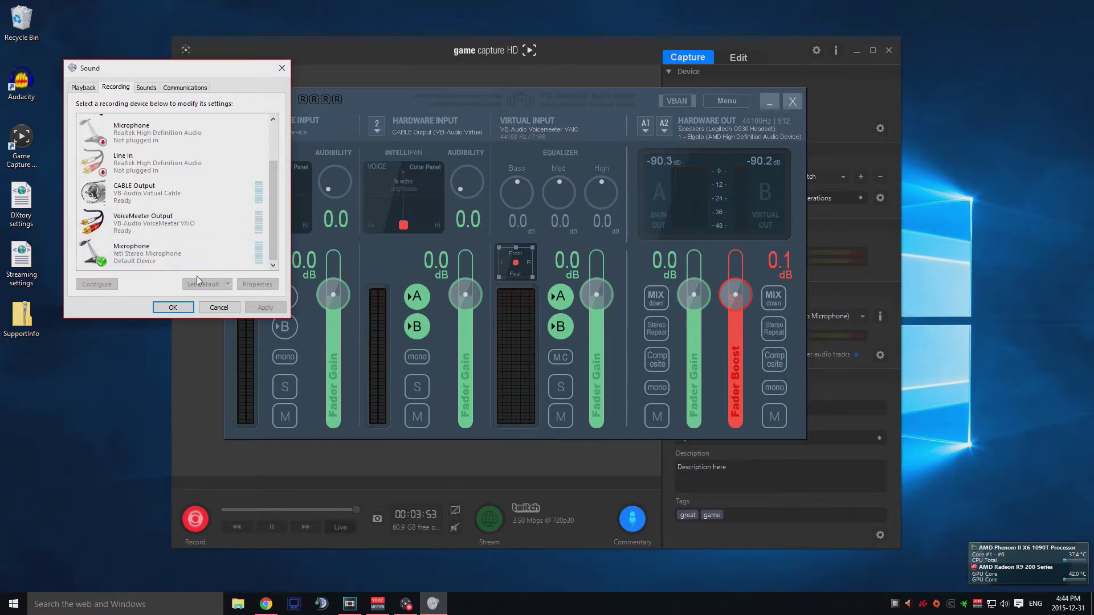
pyautogui.click(282, 68)
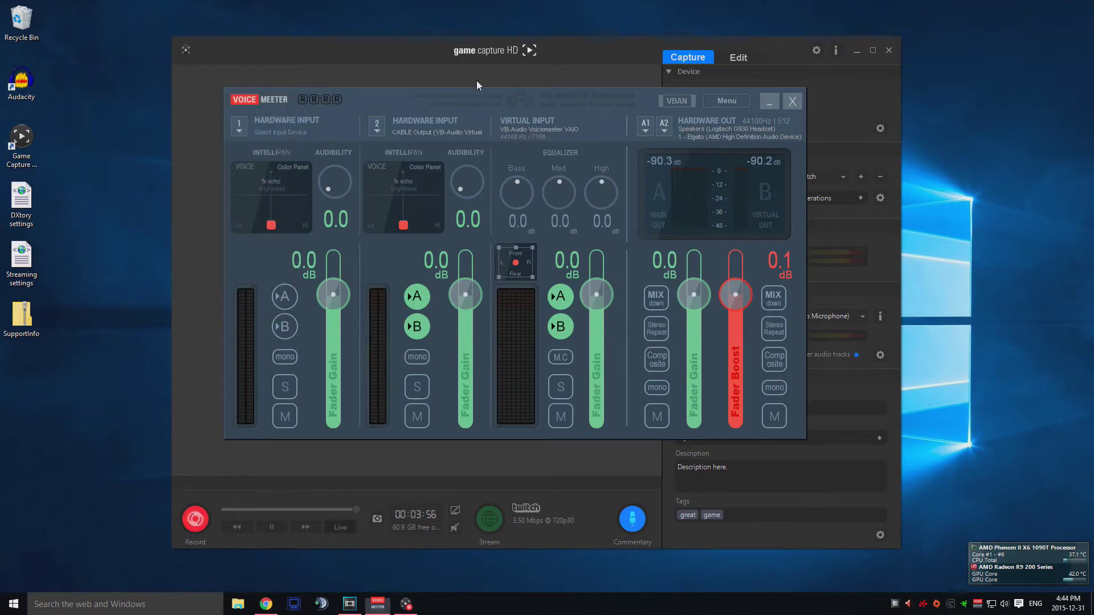
# Return to Game Capture HD and inspect the HD60 Pro's audio input setting and the Live Commentary microphone choices
pyautogui.click(771, 104)
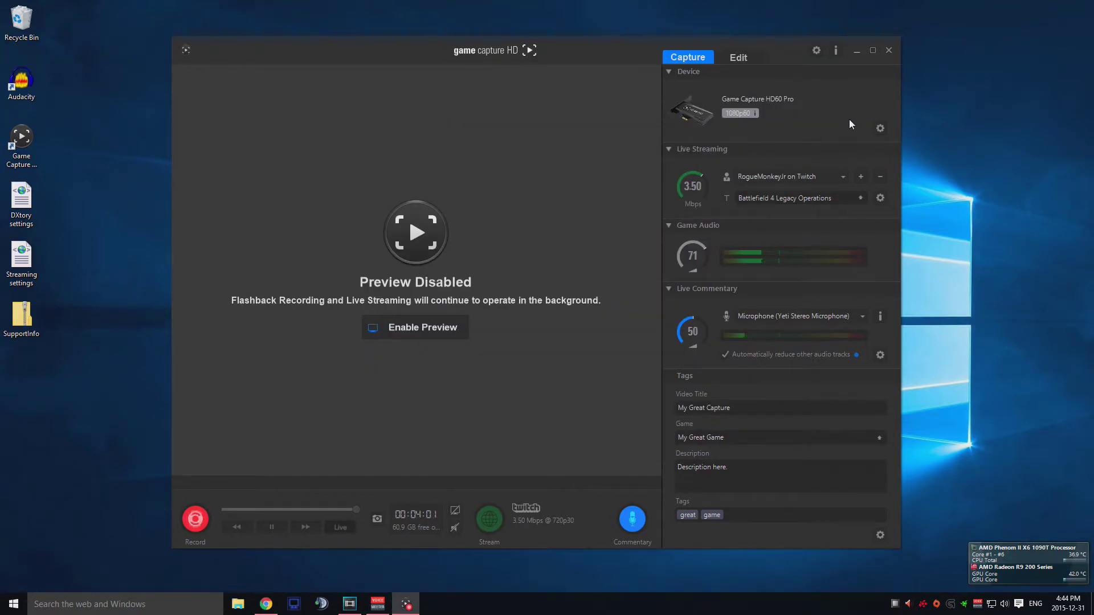
pyautogui.click(881, 129)
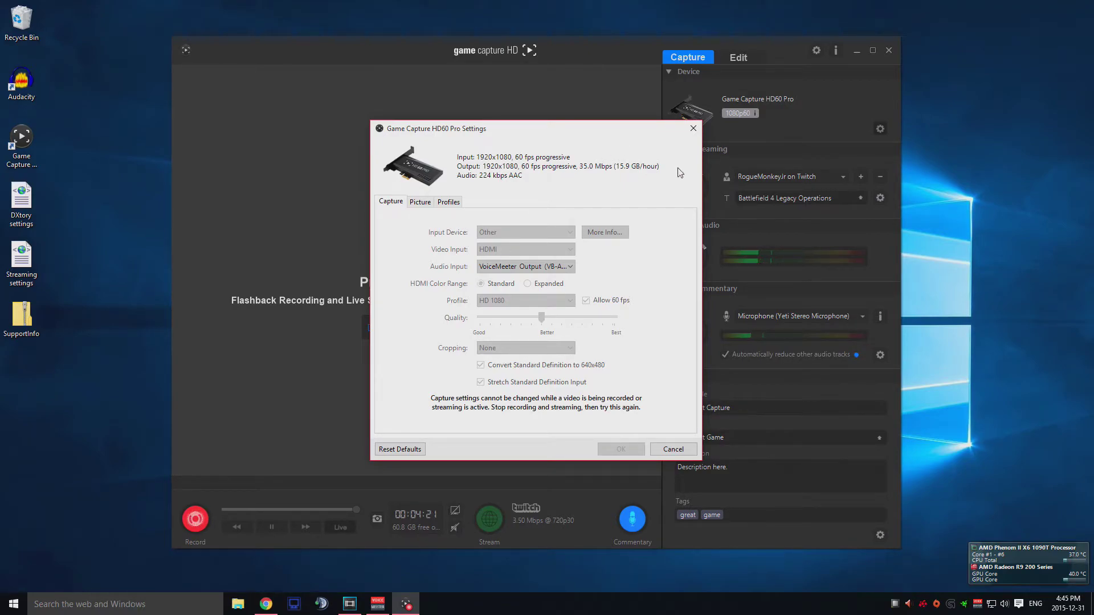
pyautogui.click(693, 130)
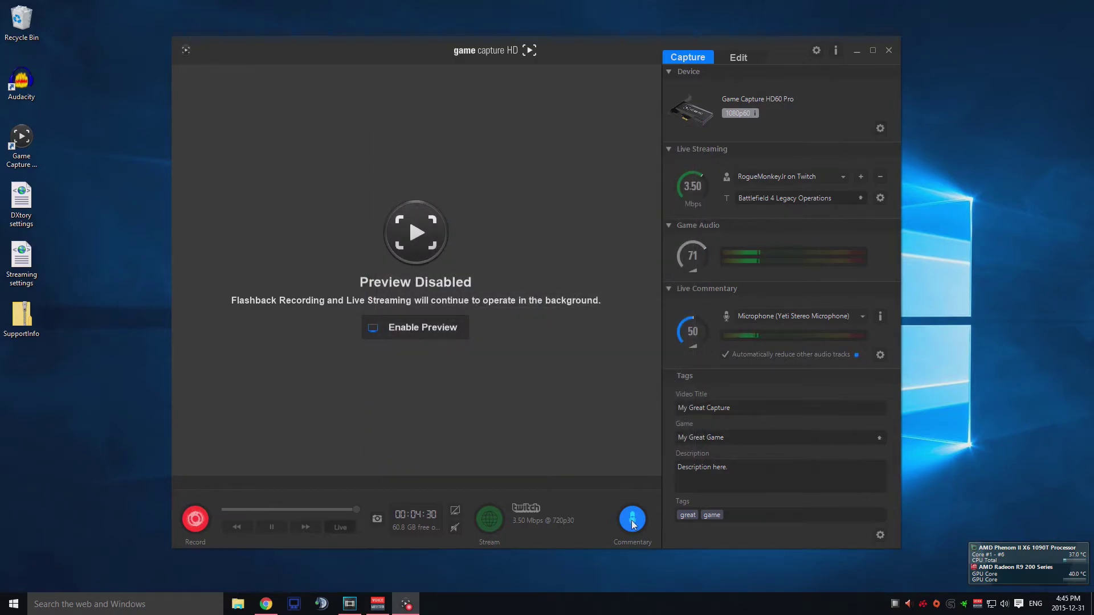
pyautogui.click(859, 316)
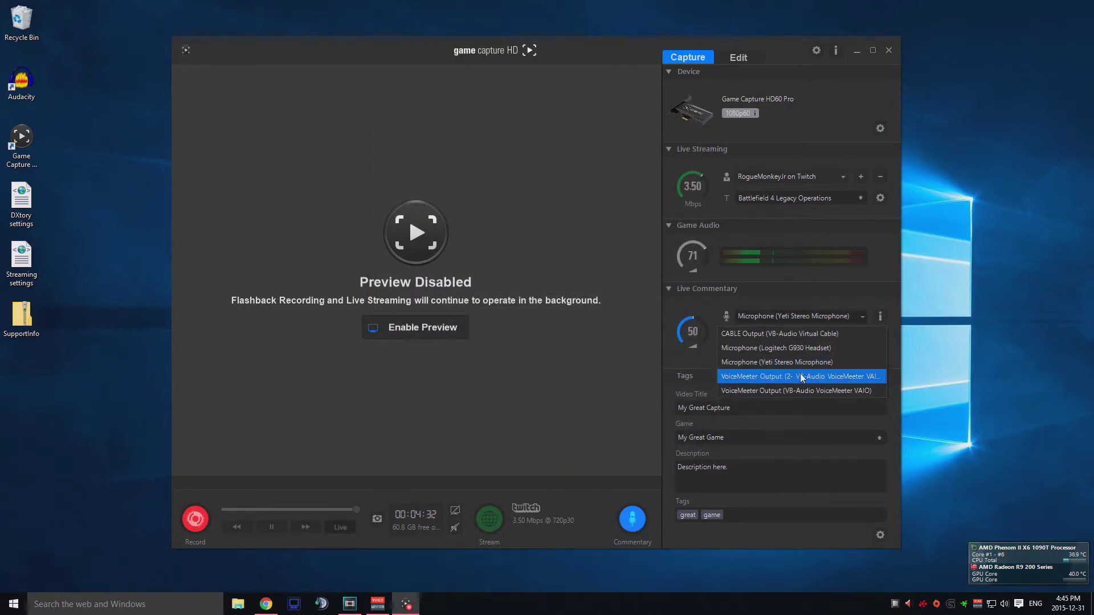
pyautogui.click(596, 343)
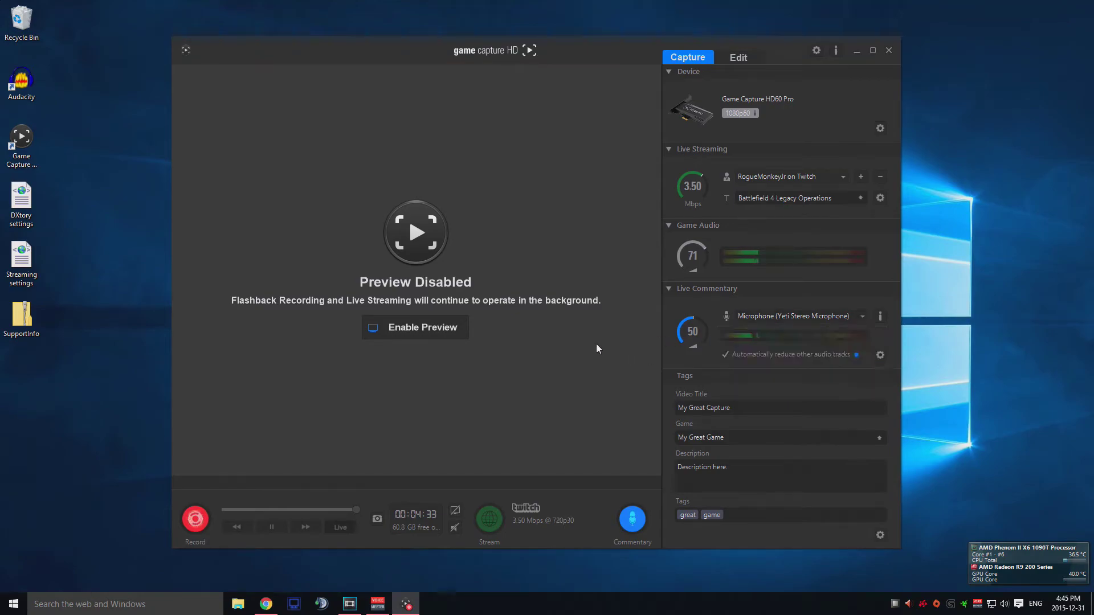